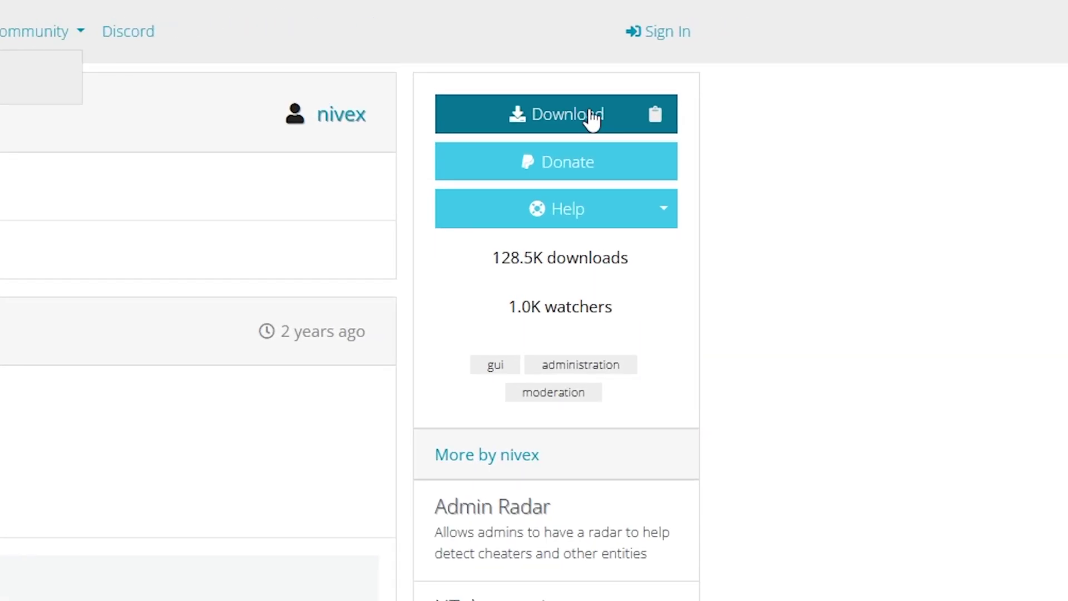
# - Copy the Admin Panel plugin's download link from its uMod page
pyautogui.click(657, 118)
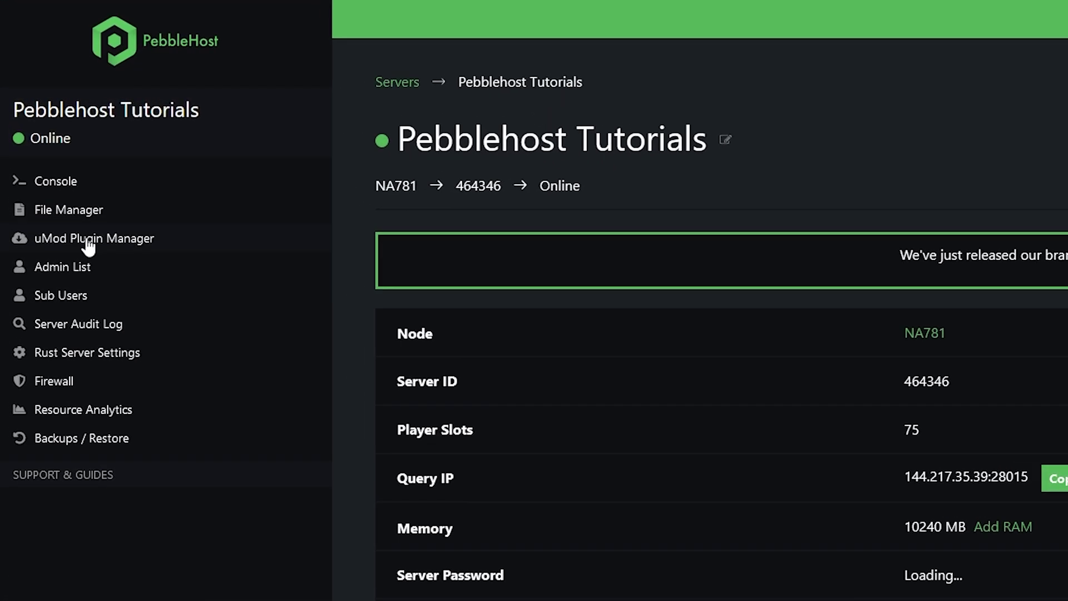
# - Install the Admin Panel, Admin Time and Weapon Names plugins from their uMod links, then restart the server
pyautogui.click(89, 240)
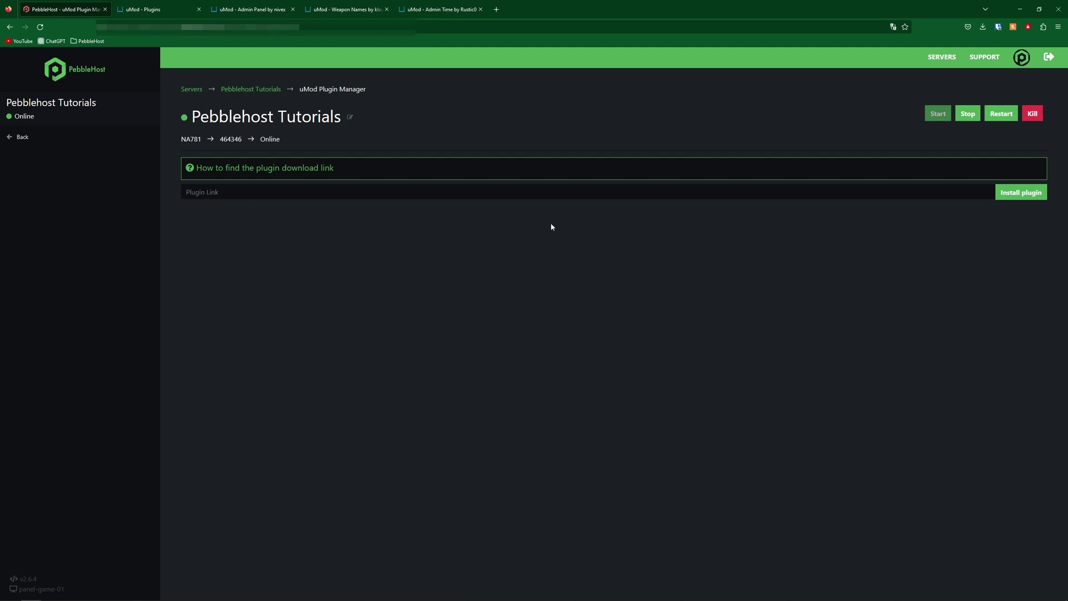
pyautogui.click(1017, 195)
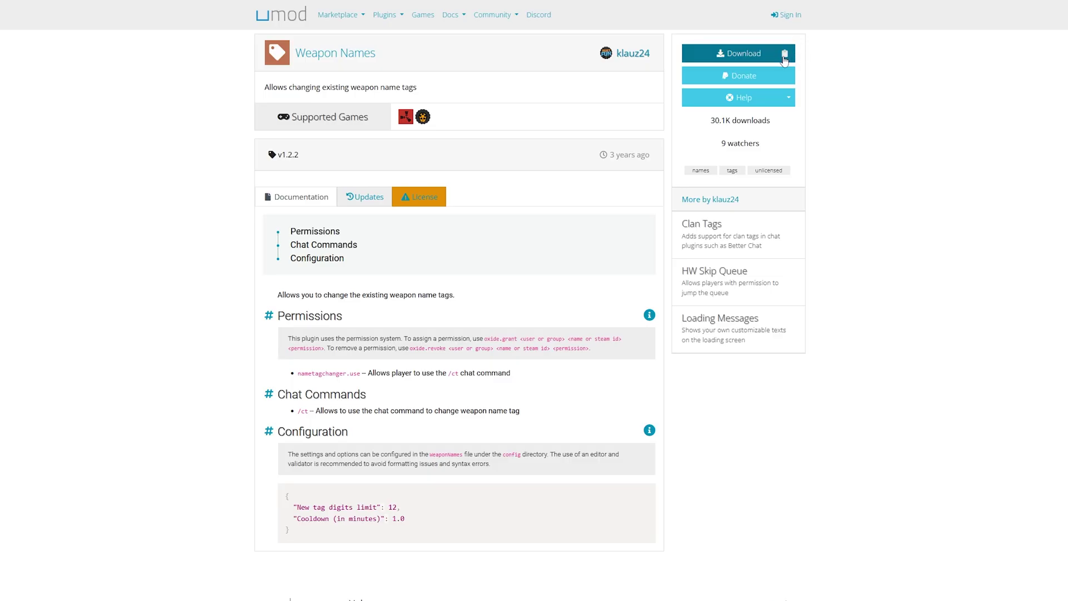
pyautogui.click(786, 56)
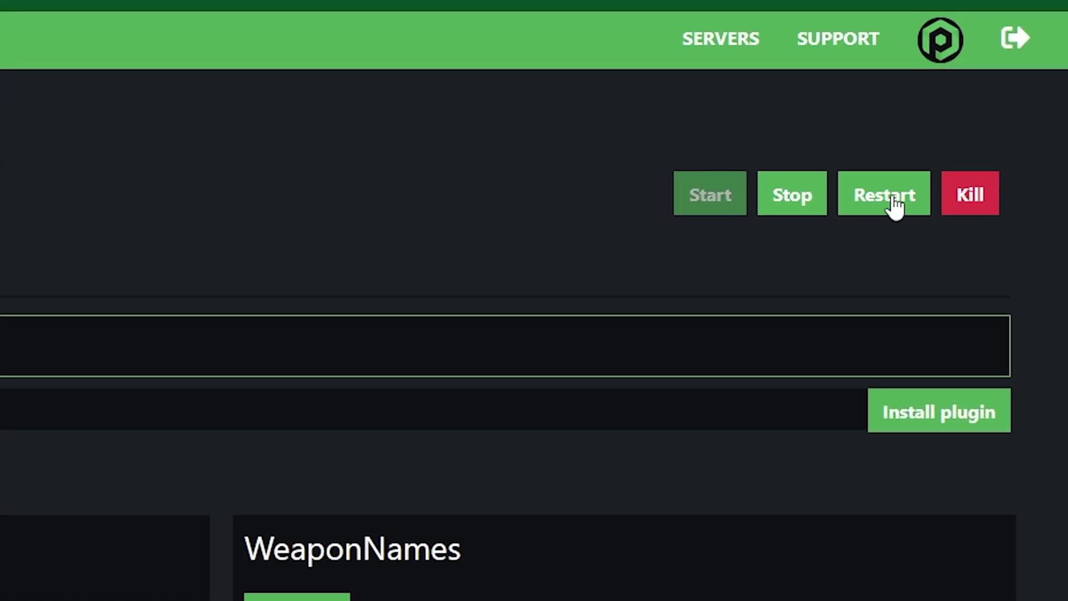
pyautogui.click(896, 206)
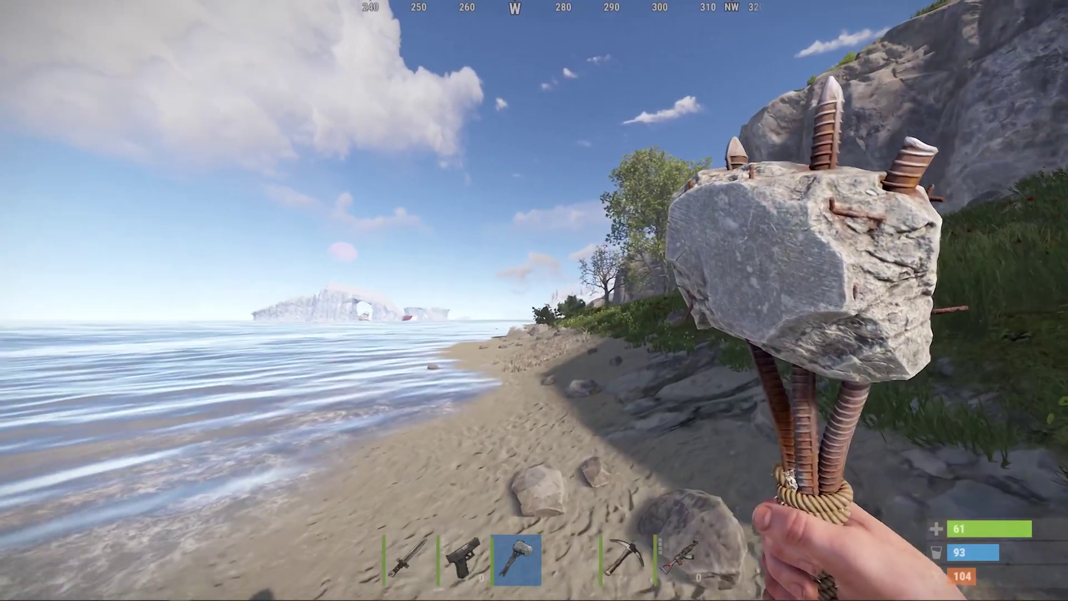
# - Check the knife's name, then equip the pistol and try renaming it 'Basic Handgun'
pyautogui.press('1')
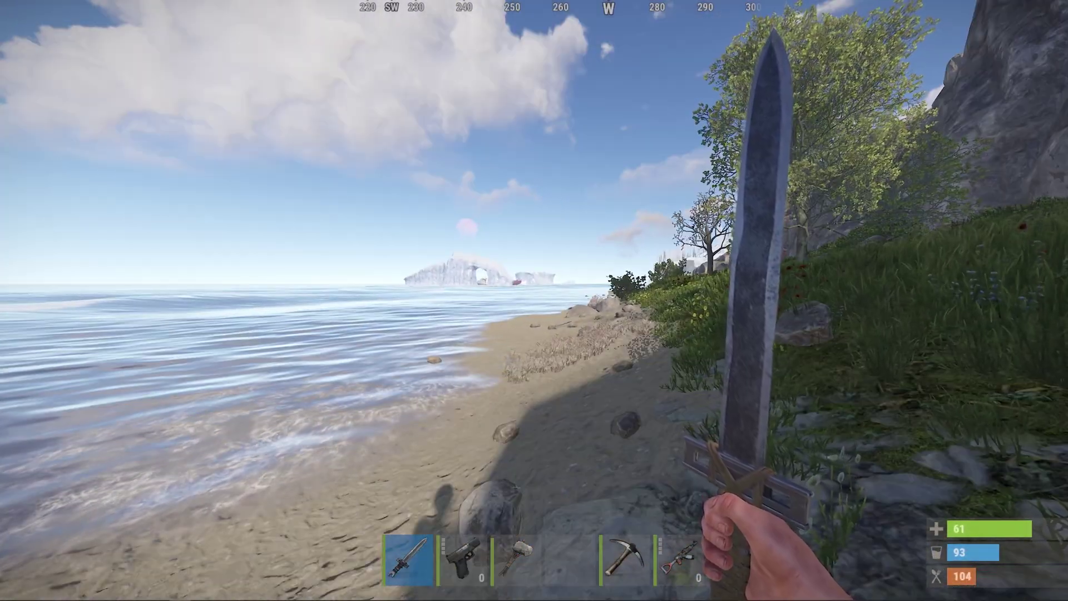
pyautogui.press('Tab')
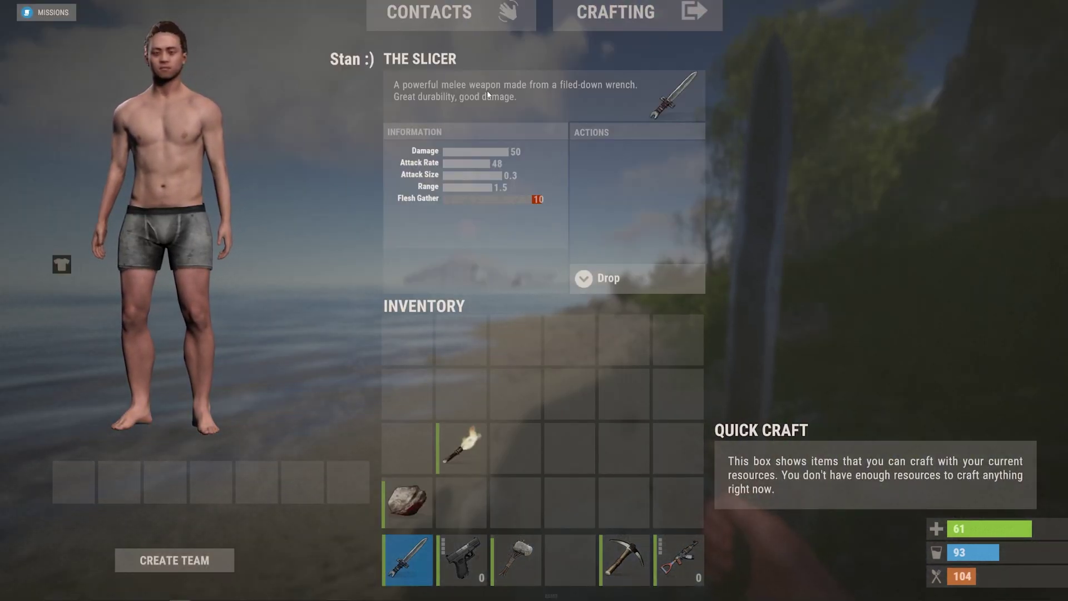
pyautogui.press('Tab')
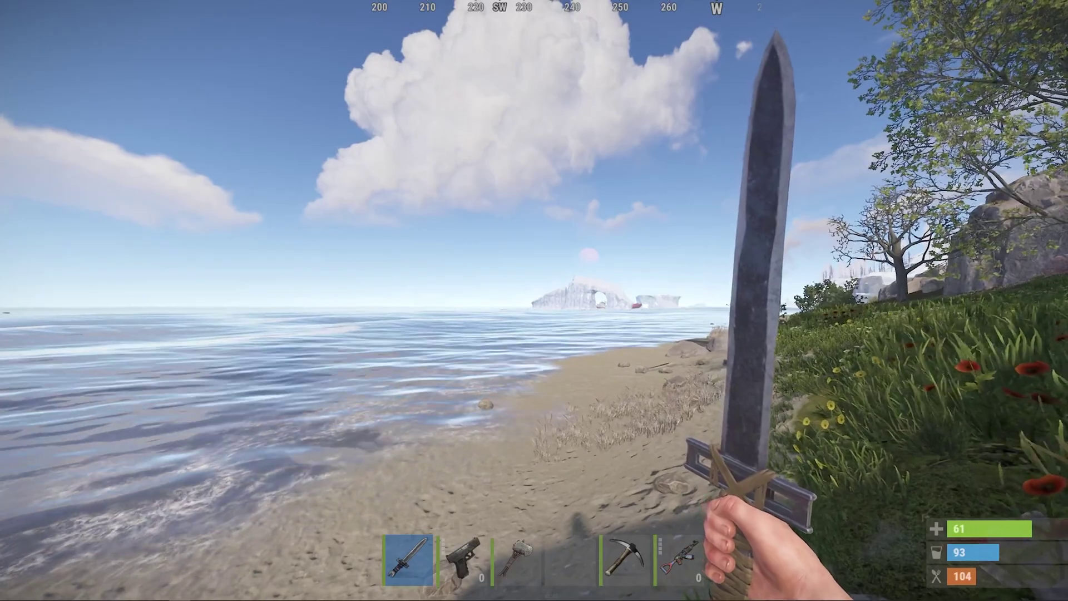
pyautogui.press('2')
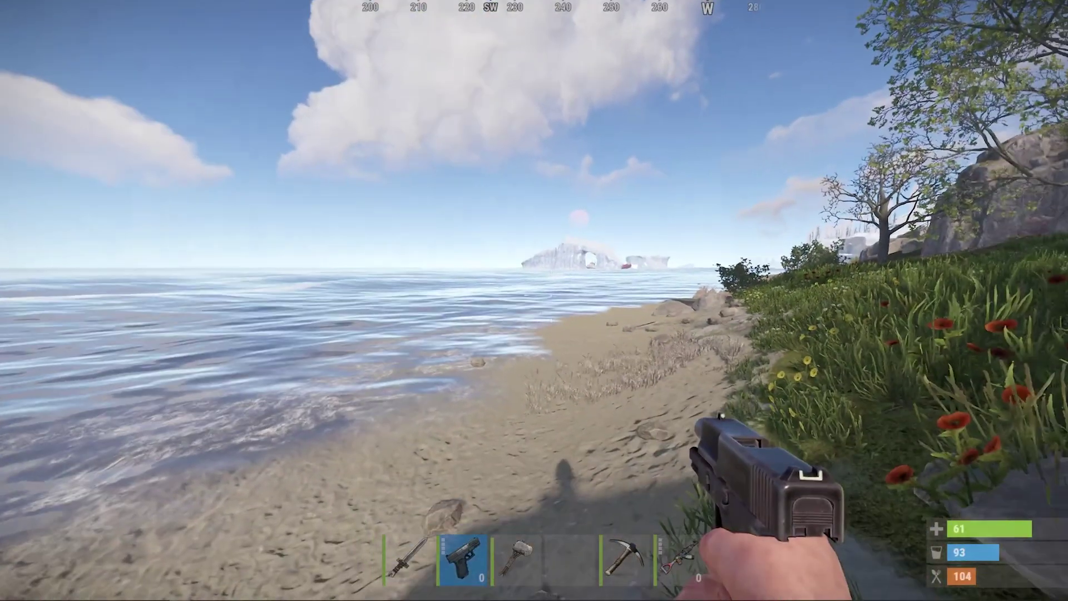
pyautogui.press('F1')
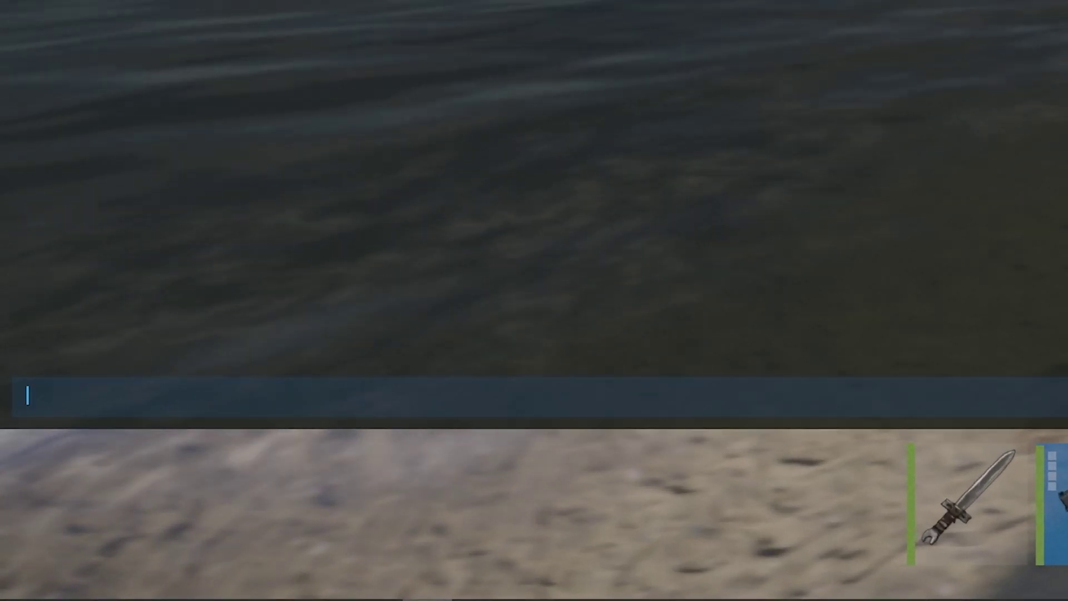
pyautogui.write('ct Basic Handgun')
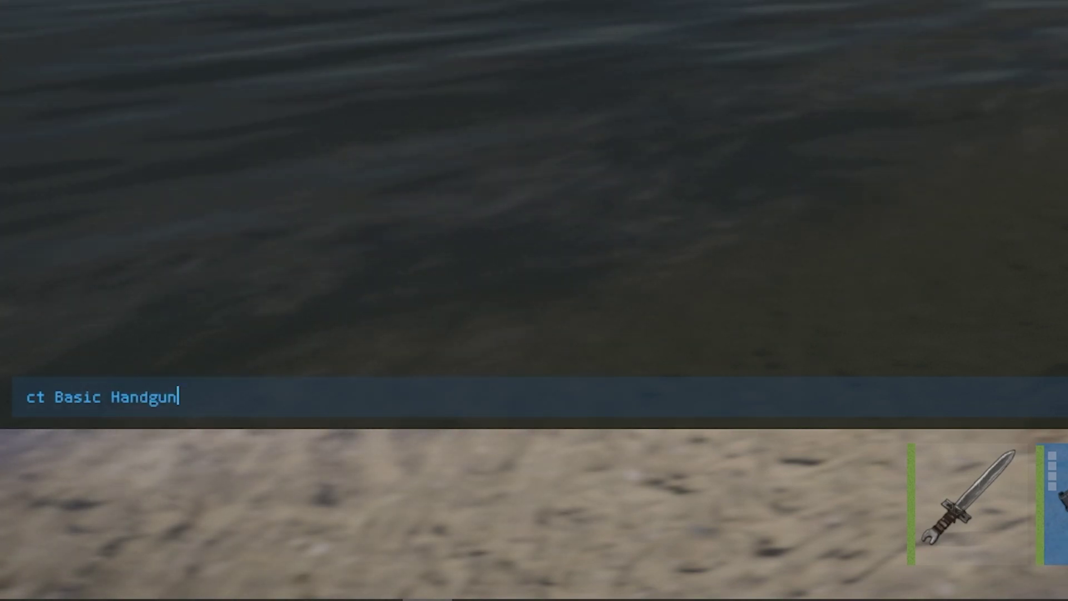
pyautogui.press('Return')
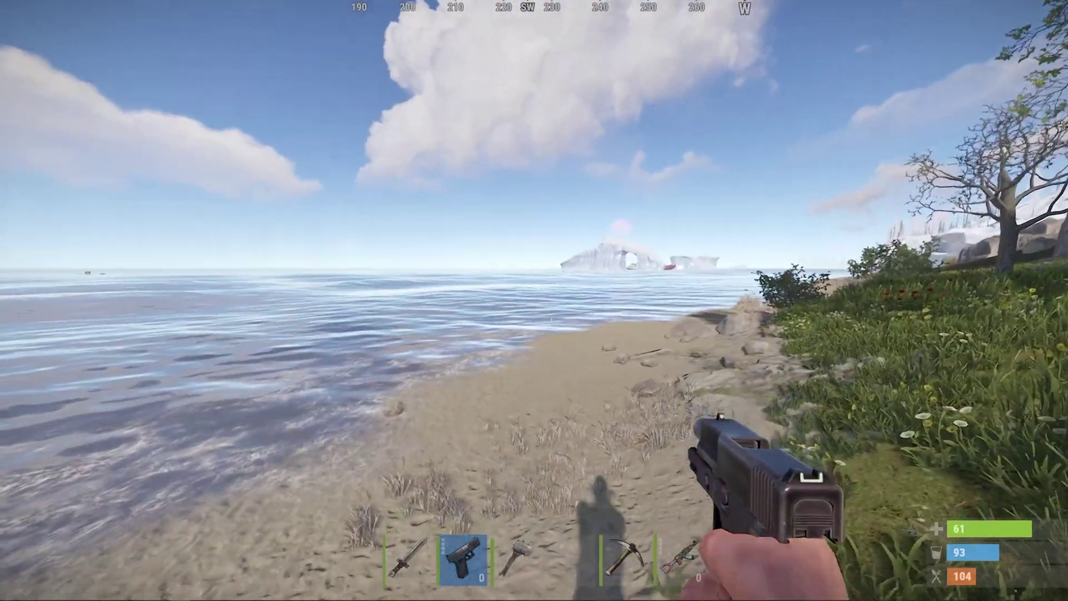
# - Rename the pistol to 'Handgun' and confirm the new name in the inventory
pyautogui.press('w')
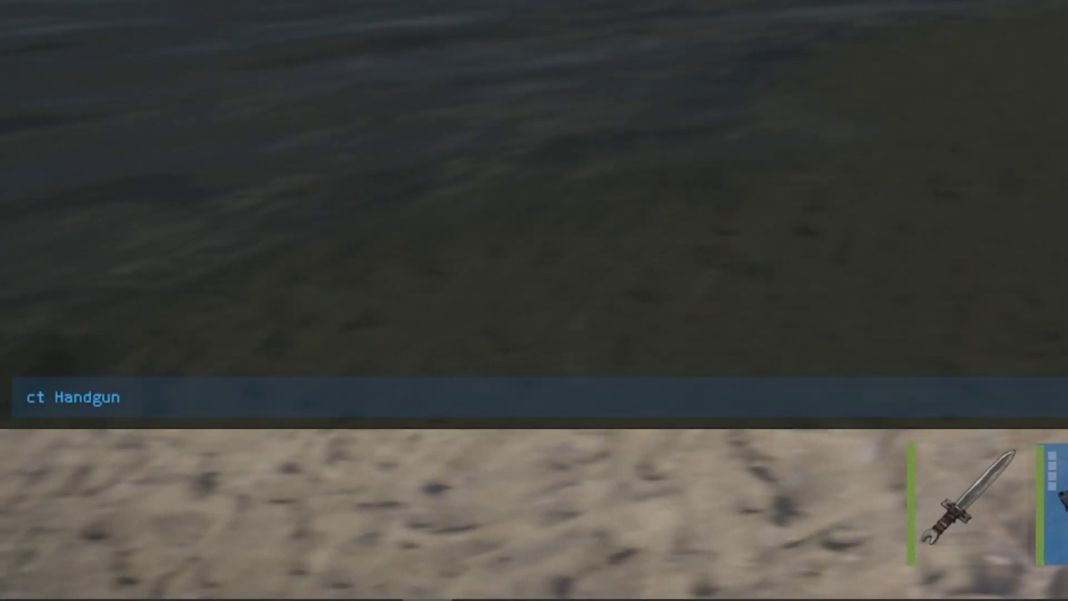
pyautogui.press('Return')
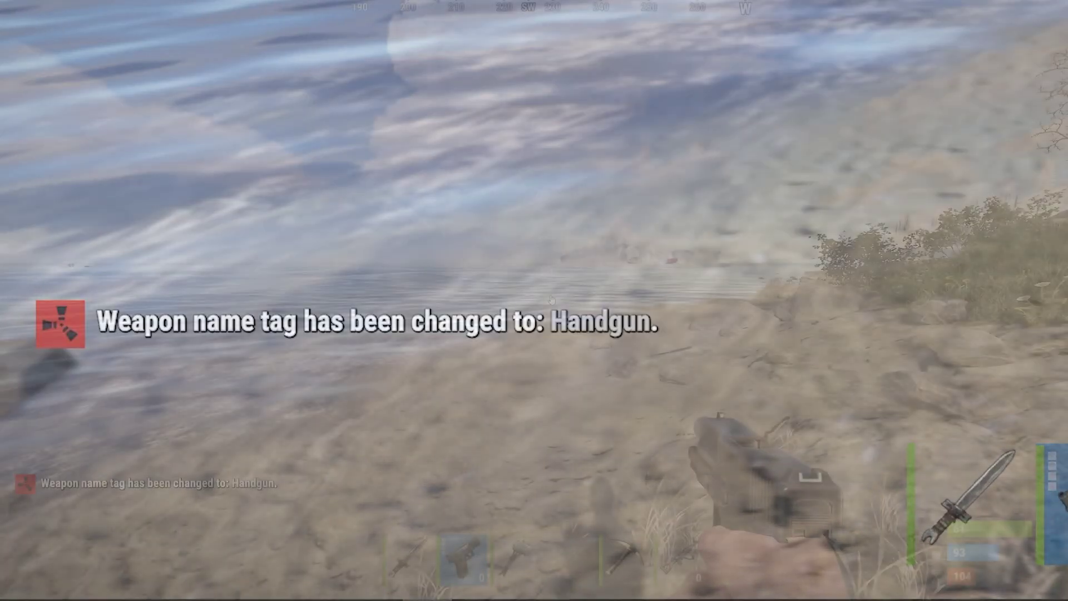
pyautogui.press('Tab')
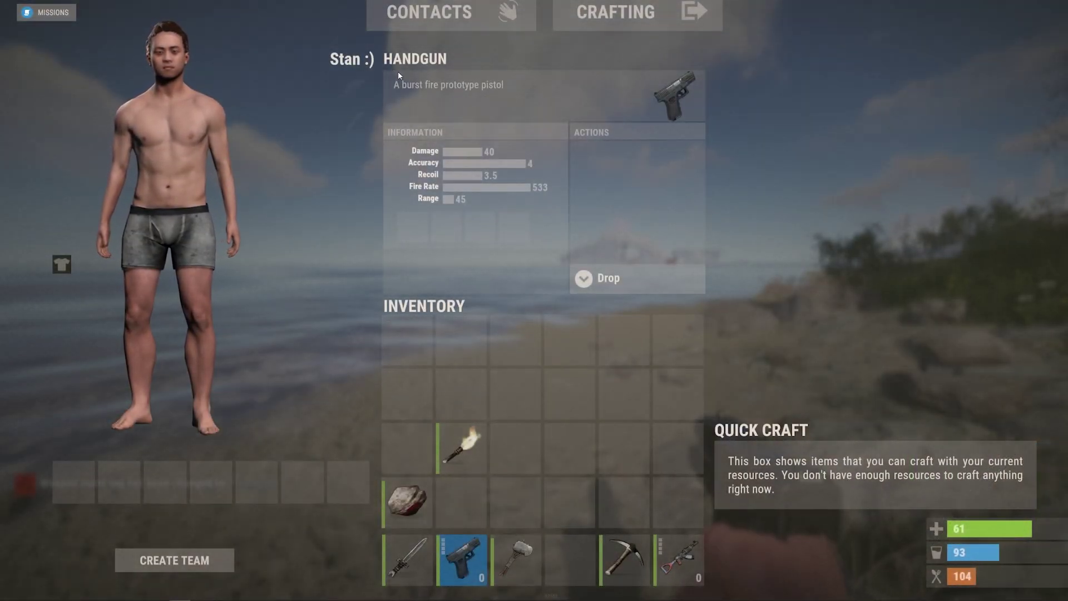
pyautogui.press('Tab')
# - Try renaming the pistol to 'Basic Gun' with the ct console command
pyautogui.press('F1')
pyautogui.write('ct Basic Gun')
pyautogui.press('Return')
pyautogui.press('F1')
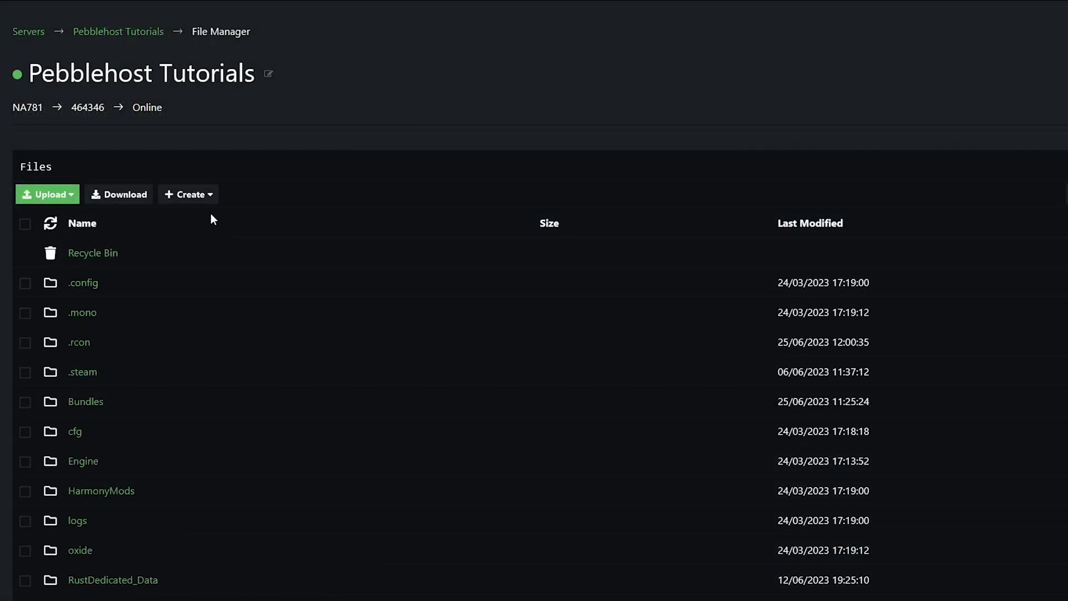
# - In oxide/config/WeaponNames.json, set the tag limit to 20 and the cooldown to 0.5, then save
pyautogui.scroll(-3, 88, 410)
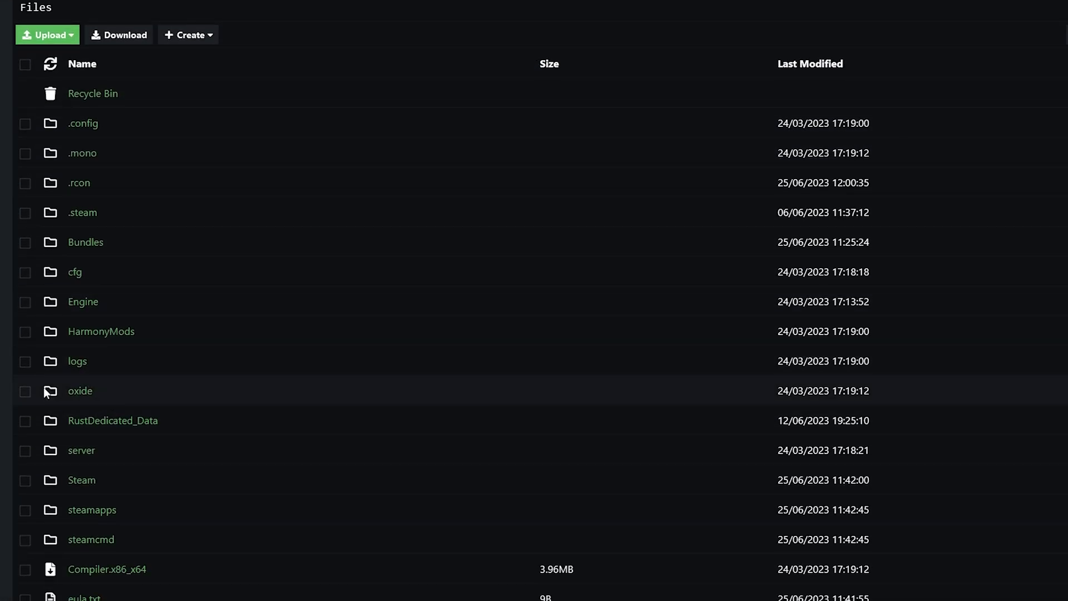
pyautogui.click(102, 397)
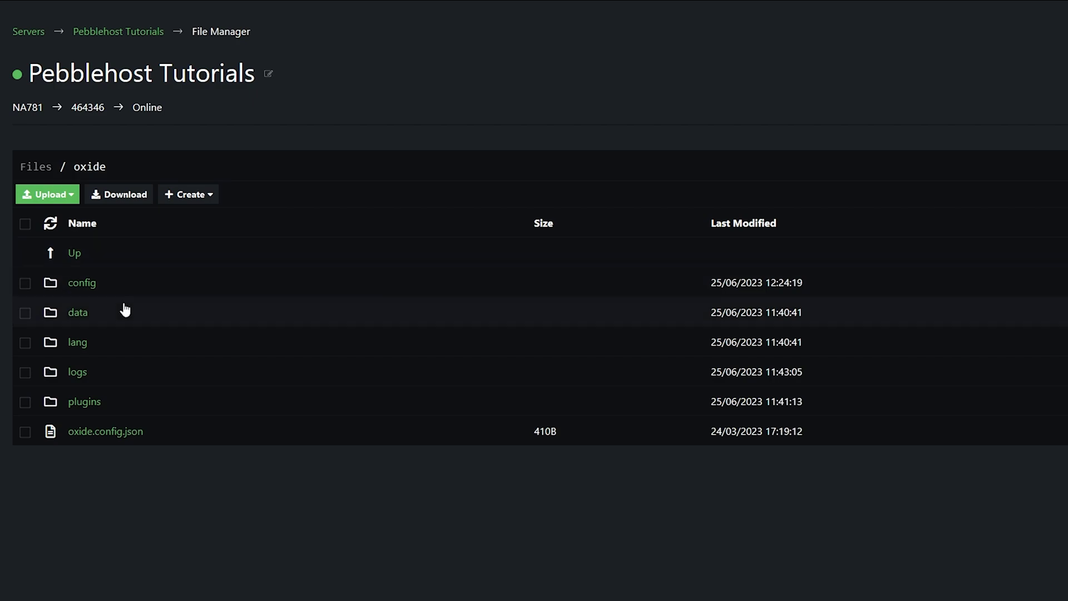
pyautogui.click(94, 287)
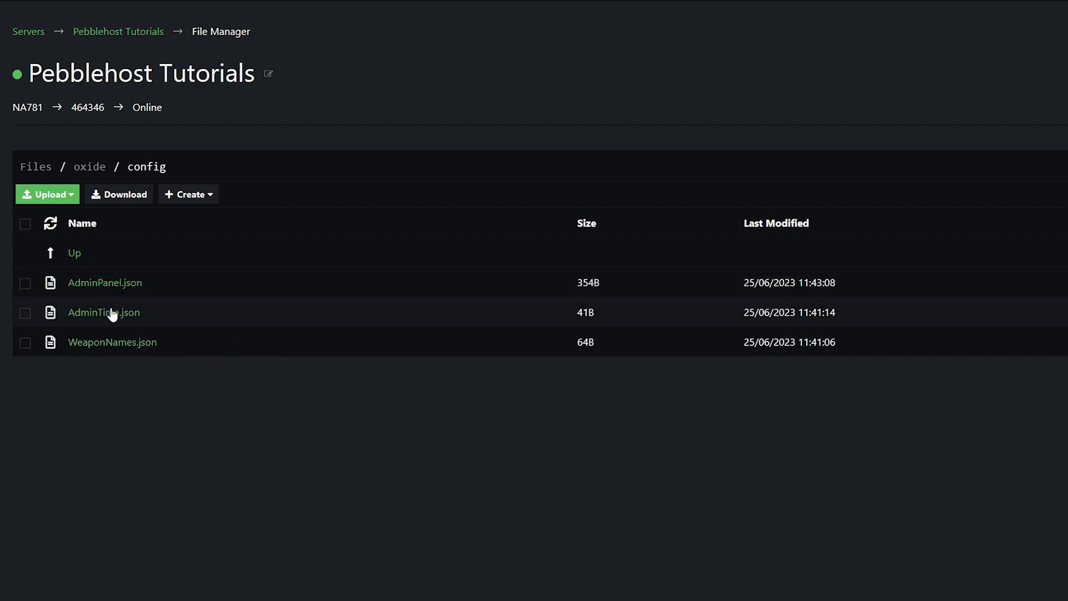
pyautogui.click(119, 342)
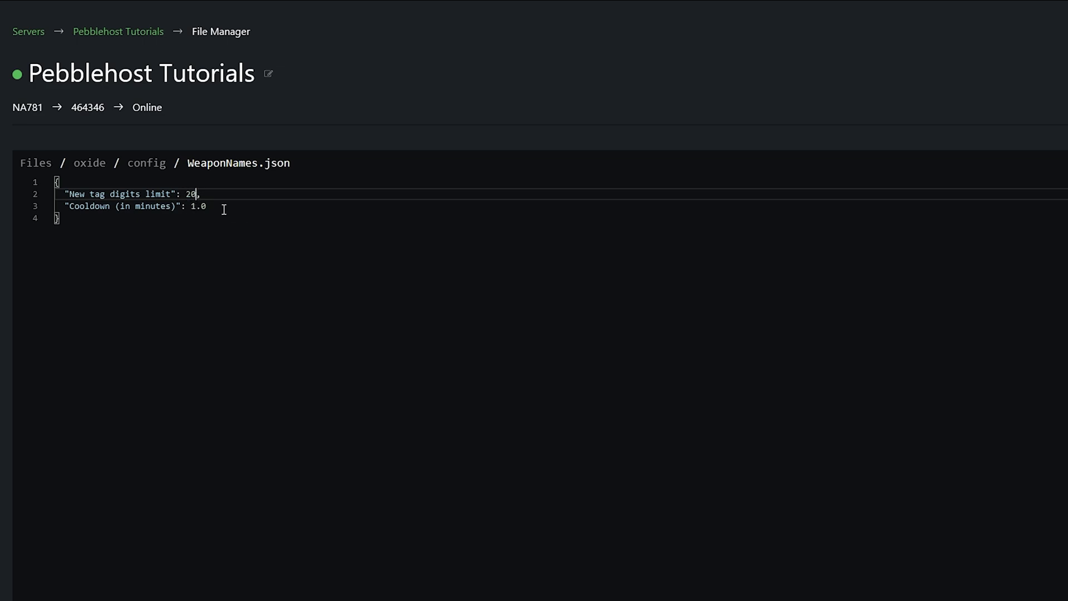
pyautogui.click(191, 206)
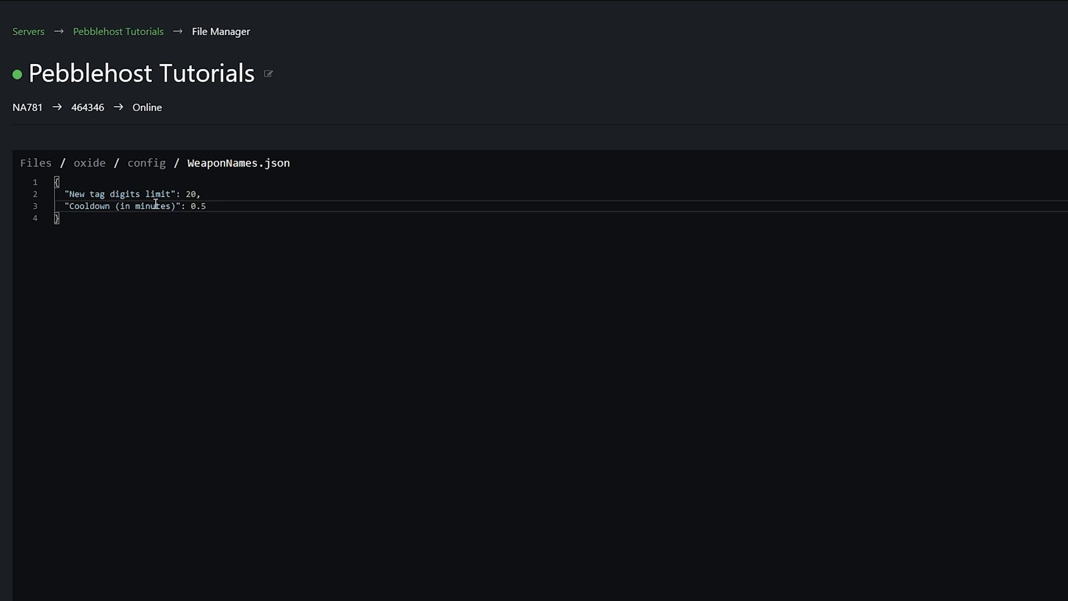
pyautogui.click(951, 152)
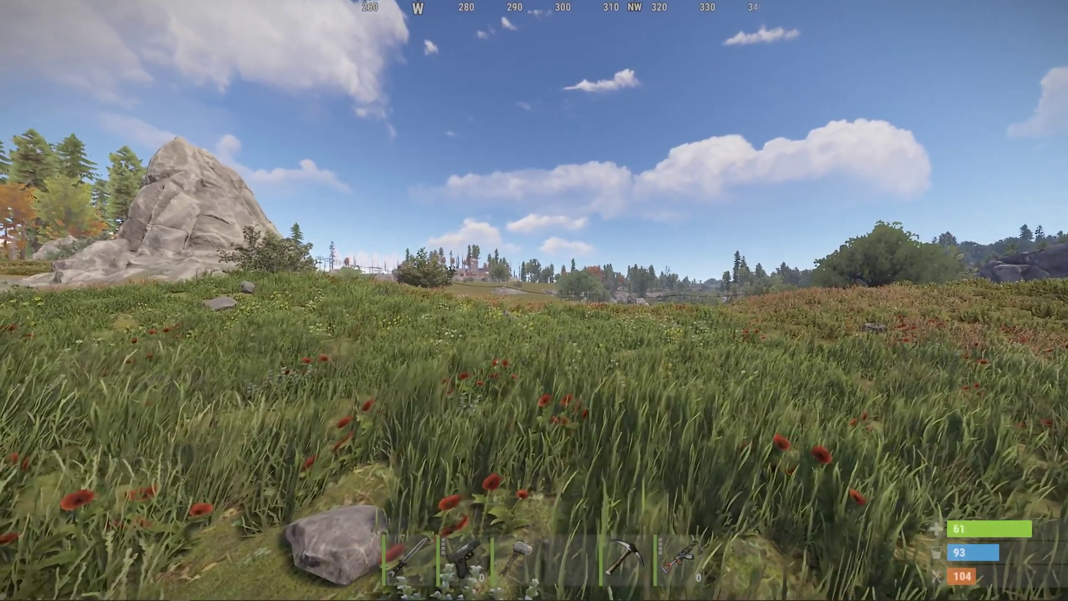
# - Bring up the admin panel with the 'adminpanel toggle' console command
pyautogui.press('F1')
pyautogui.write('adminpanel toggl')
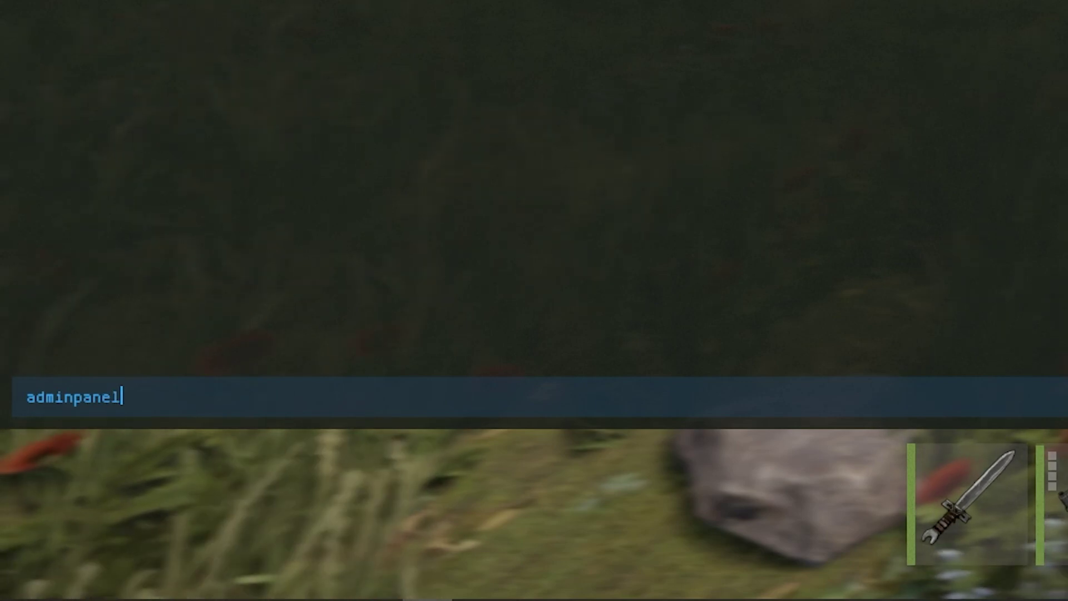
pyautogui.write('e')
pyautogui.press('Return')
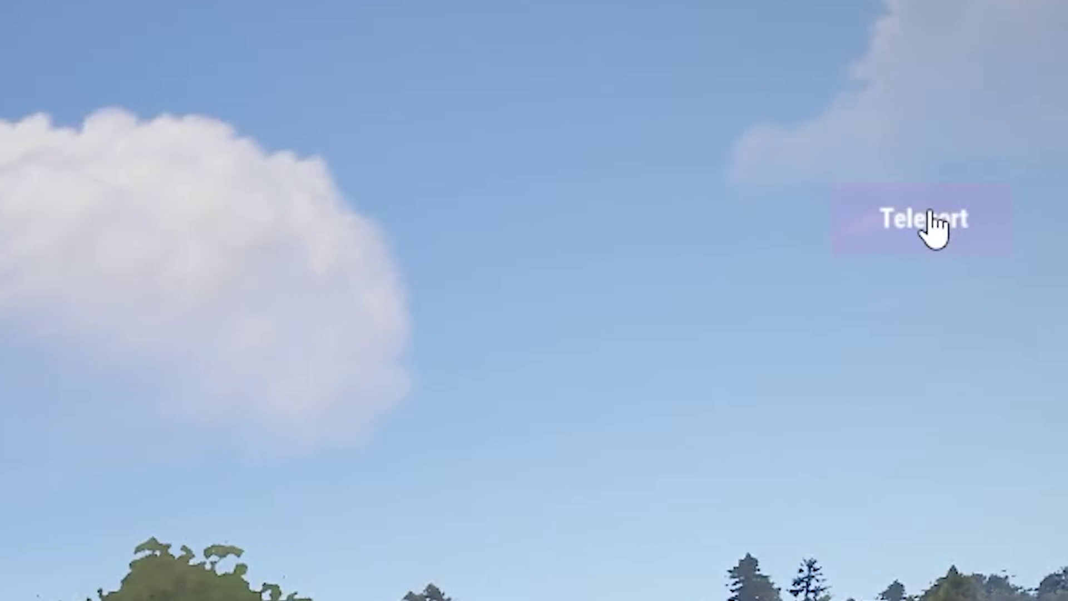
# - Teleport to an open meadow on the map and walk forward through it
pyautogui.click(929, 218)
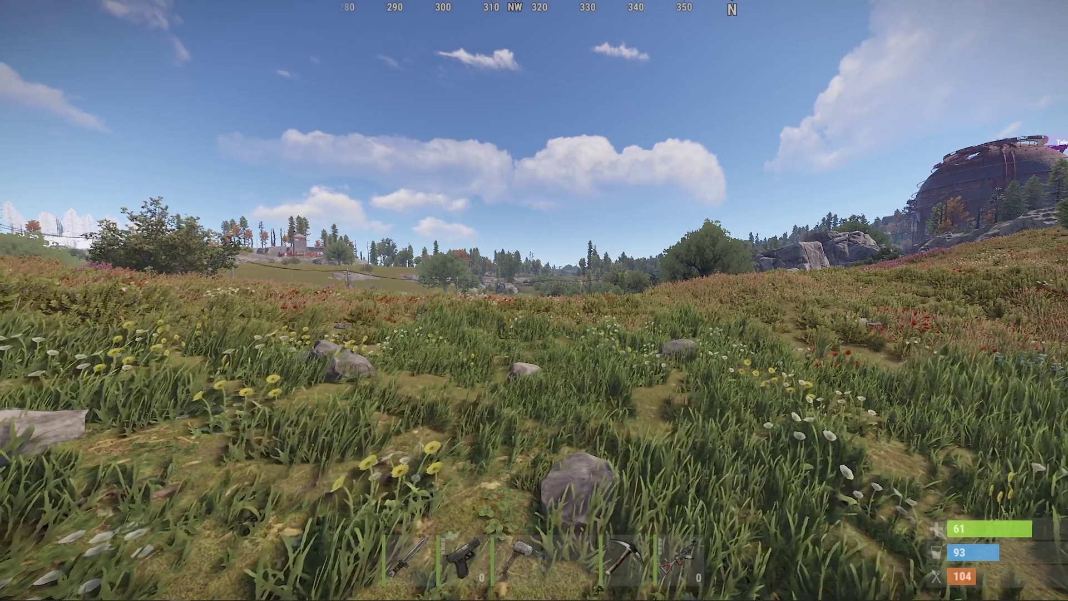
pyautogui.press('w')
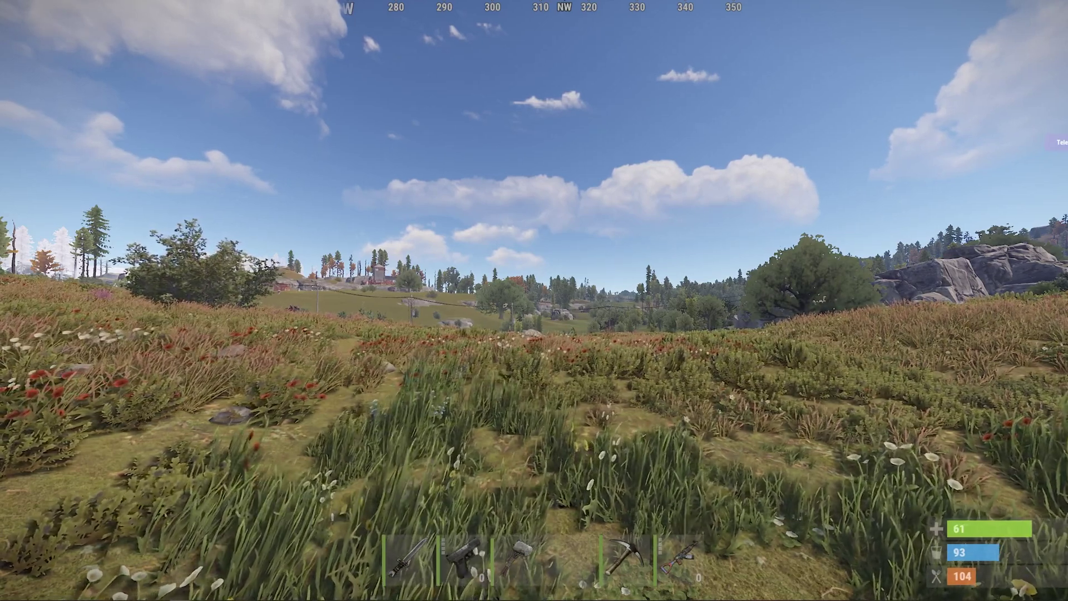
pyautogui.press('F1')
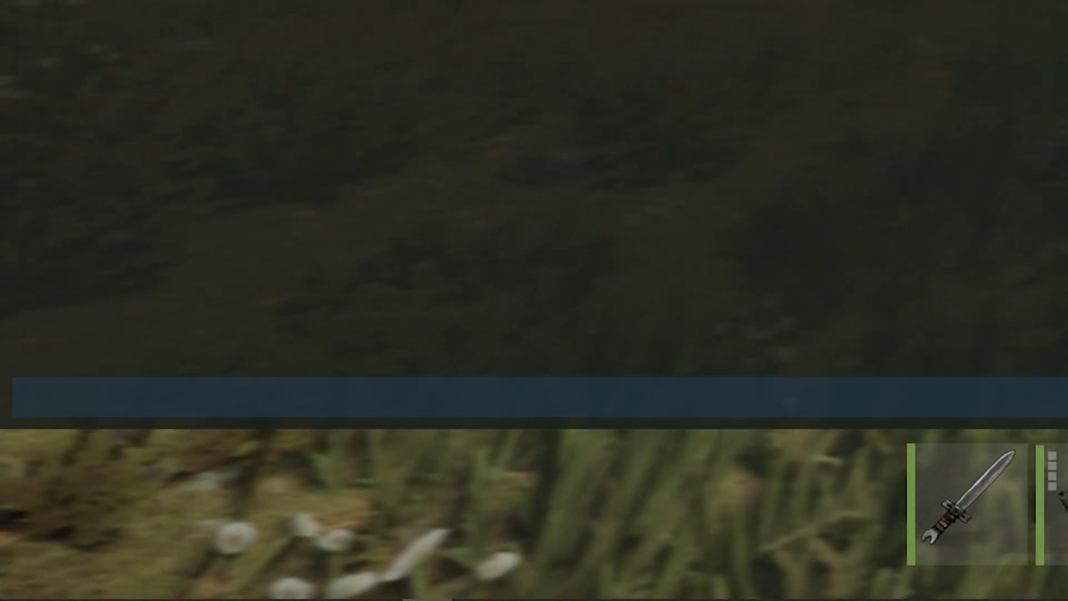
# - Grant the player adminpanel.allowed with 'oxide.grant user', pasting in the player's ID
pyautogui.write('oxide.grant ')
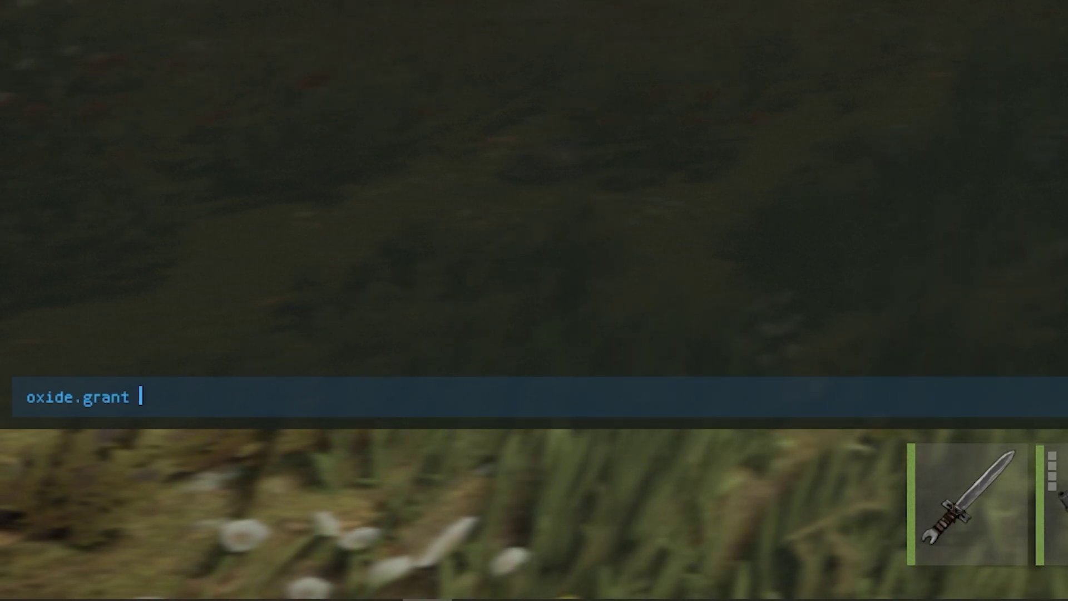
pyautogui.write('user')
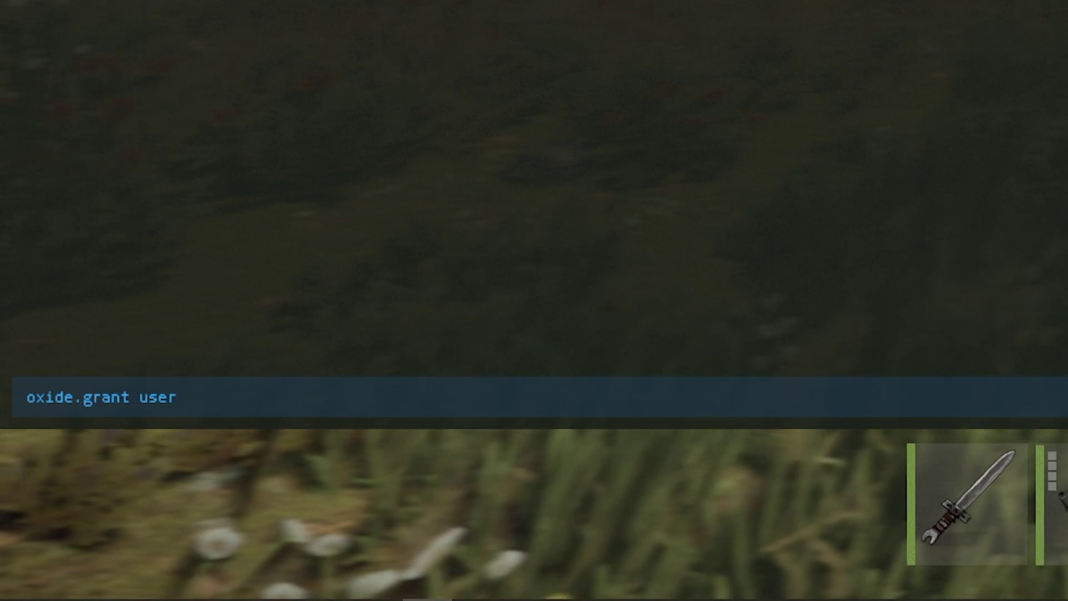
pyautogui.hotkey('ctrl', 'v')
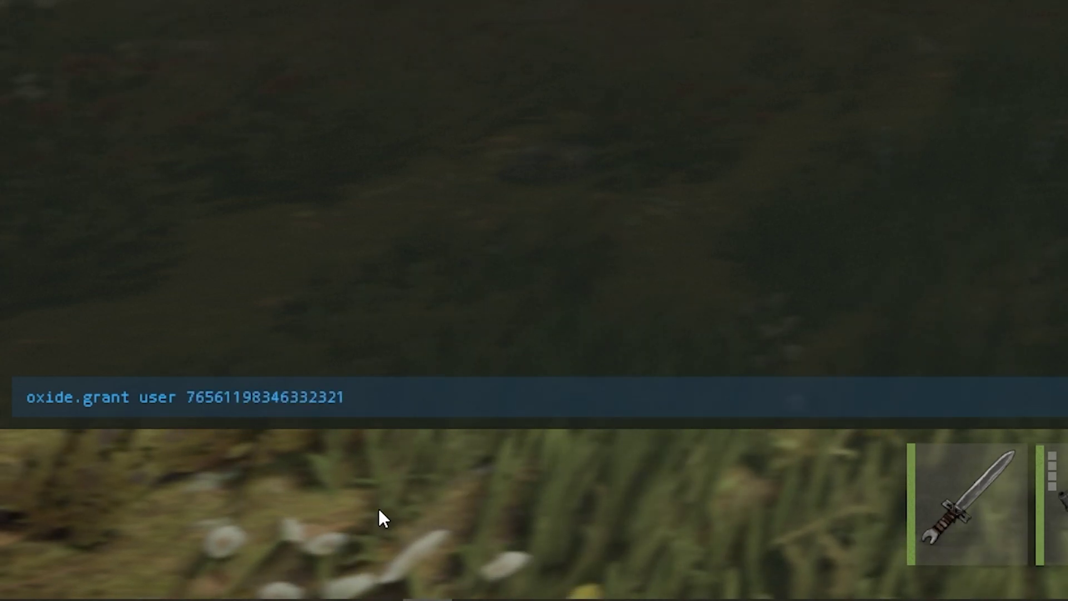
pyautogui.write('admin')
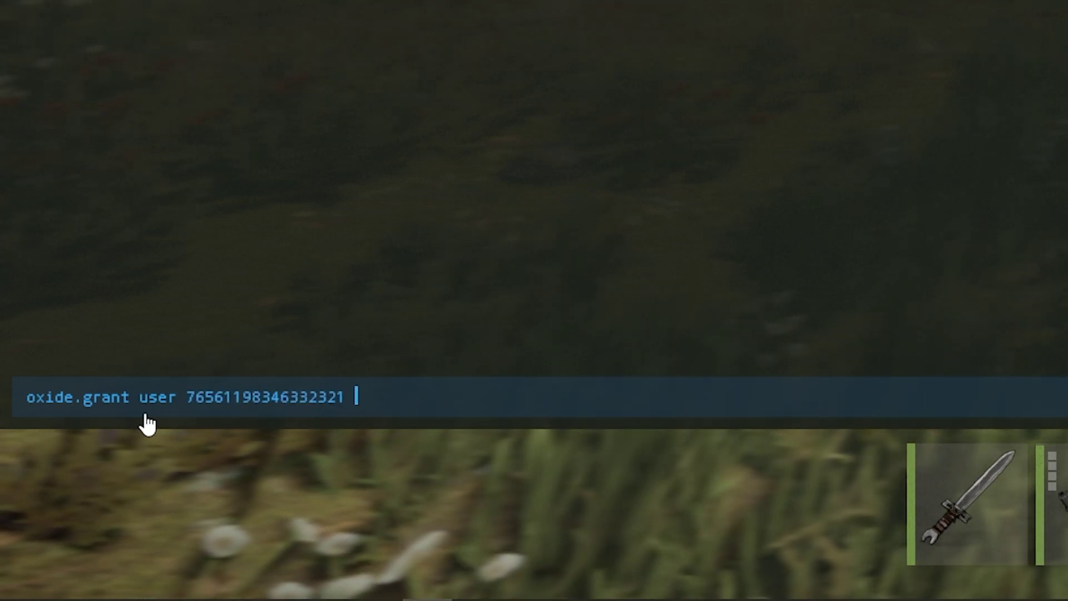
pyautogui.write('p')
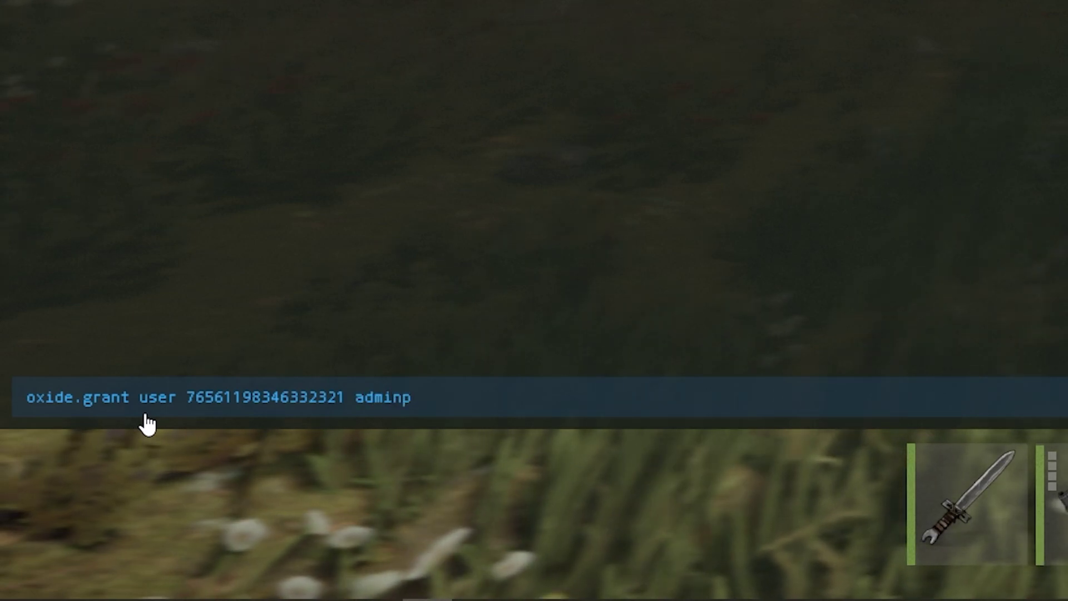
pyautogui.write('anel.allowed')
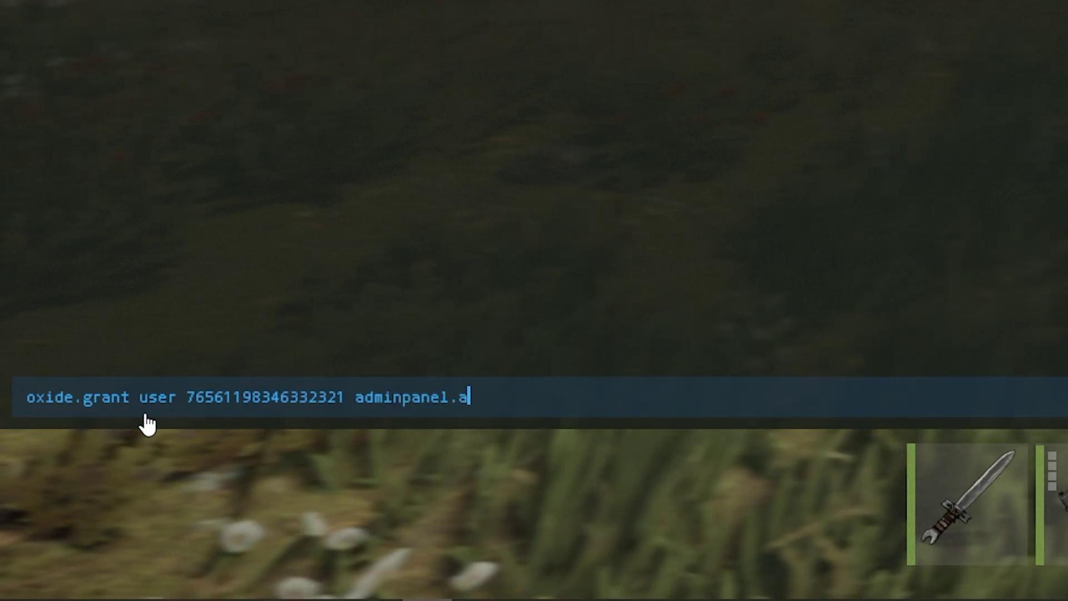
pyautogui.press('Return')
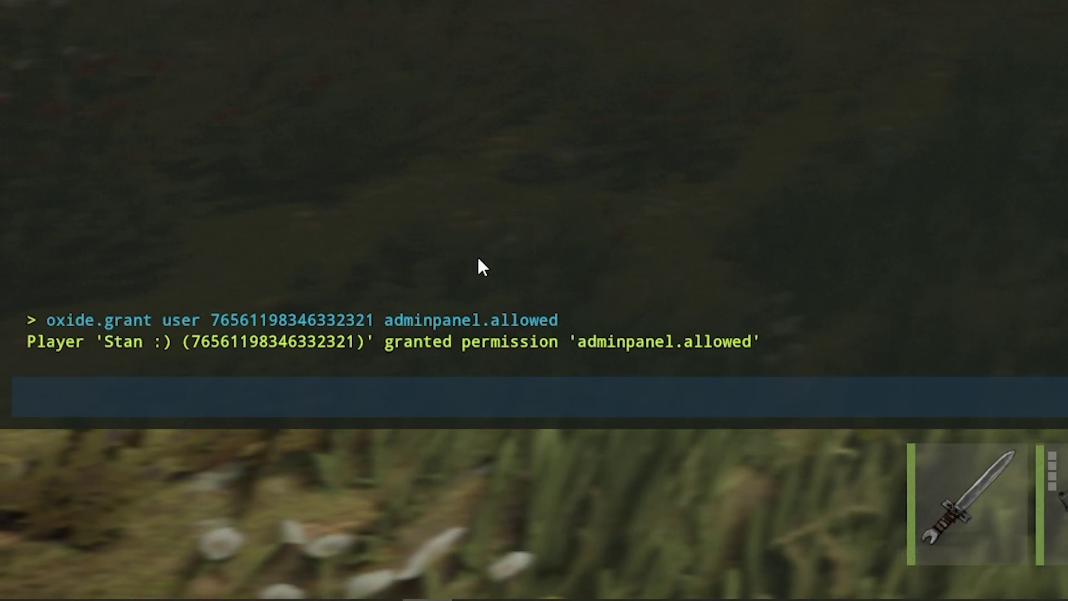
pyautogui.press('F1')
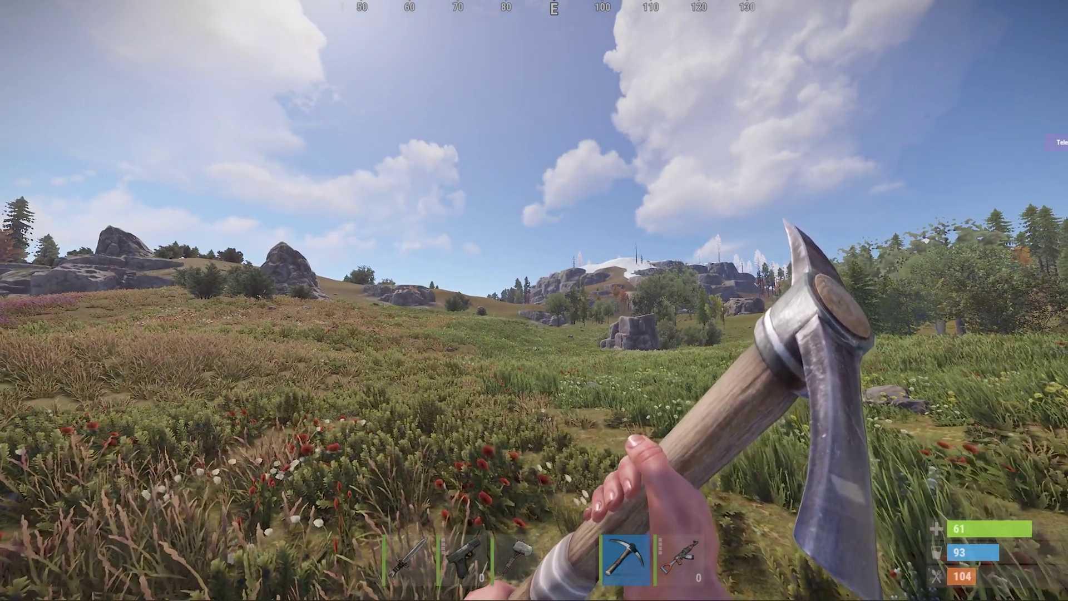
# - Edit the recalled command to oxide.revoke and run it to remove adminpanel.allowed
pyautogui.press('F1')
pyautogui.press('Up')
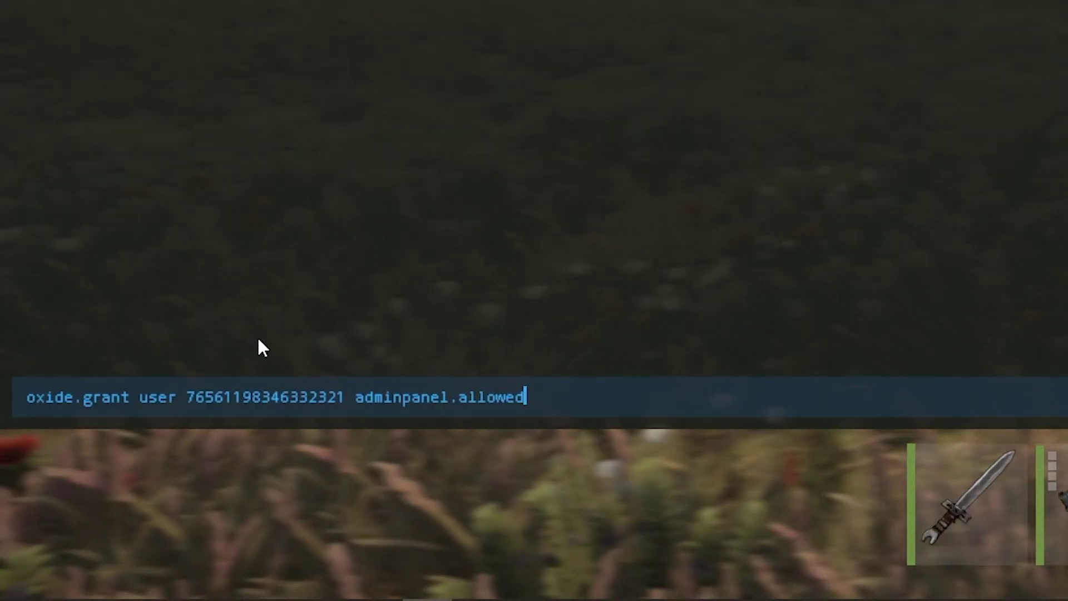
pyautogui.click(132, 400)
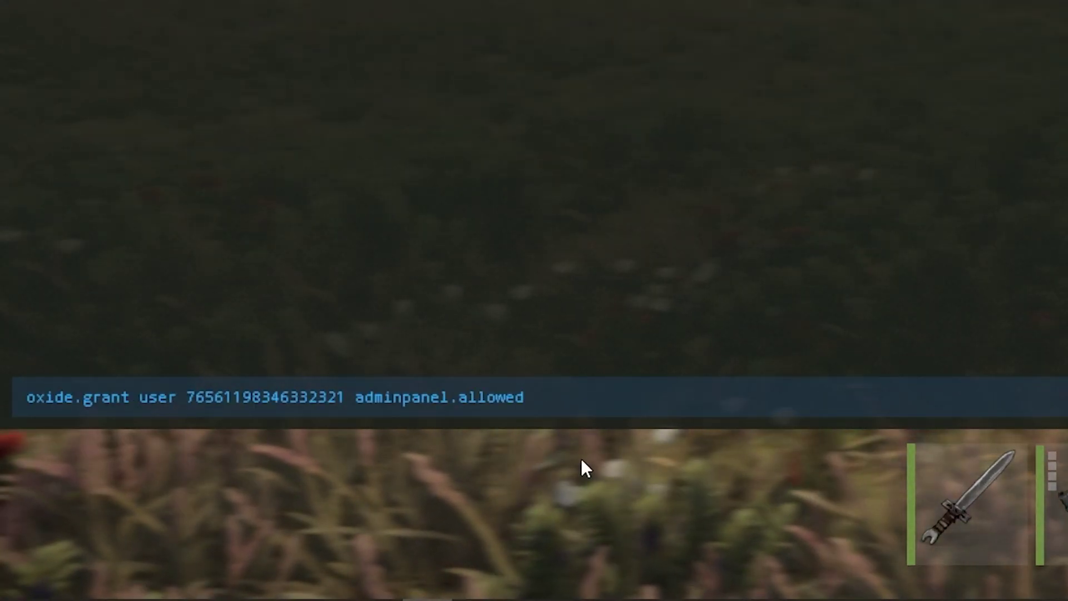
pyautogui.press('BackSpace')
pyautogui.press('BackSpace')
pyautogui.press('BackSpace')
pyautogui.press('BackSpace')
pyautogui.press('BackSpace')
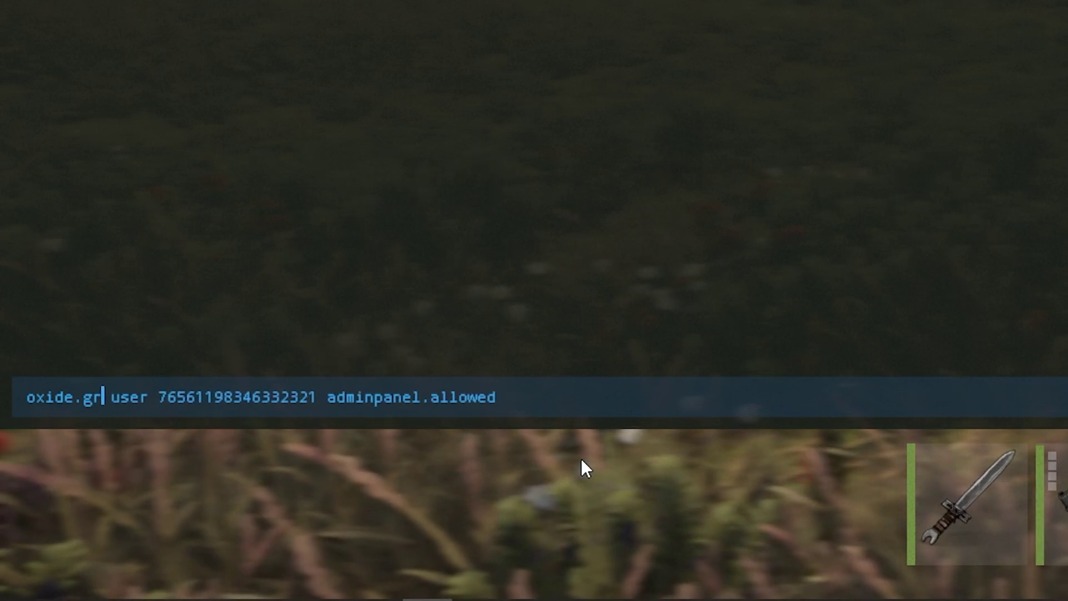
pyautogui.write('voke')
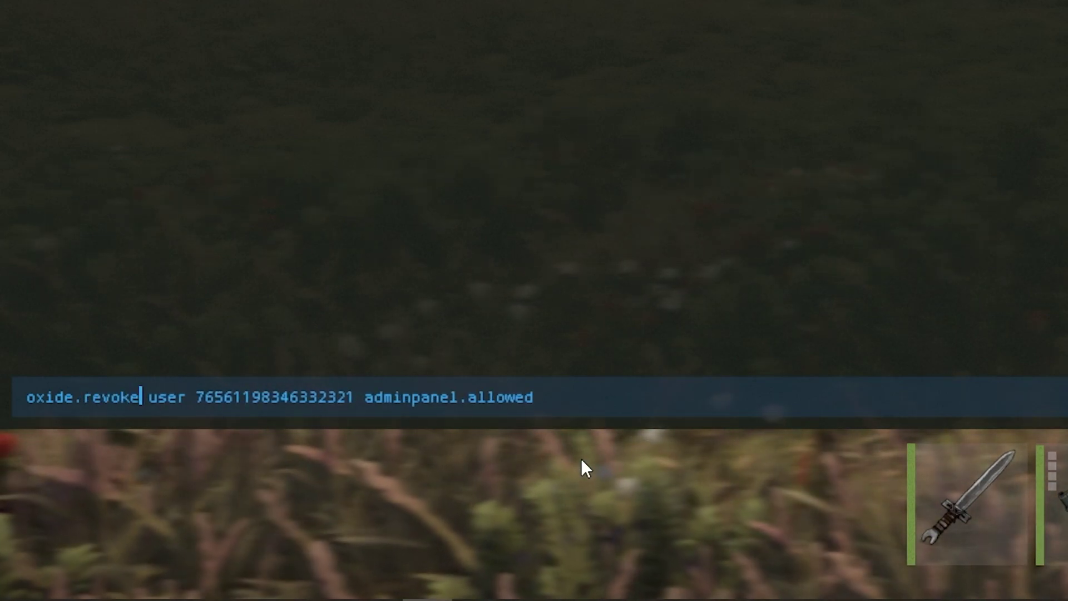
pyautogui.press('Return')
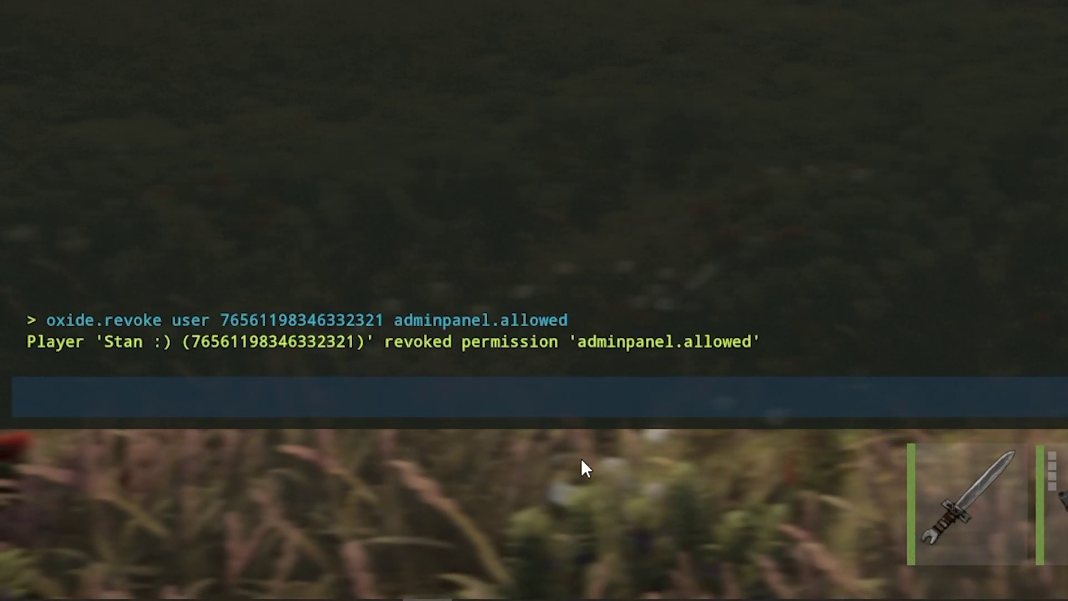
pyautogui.press('F1')
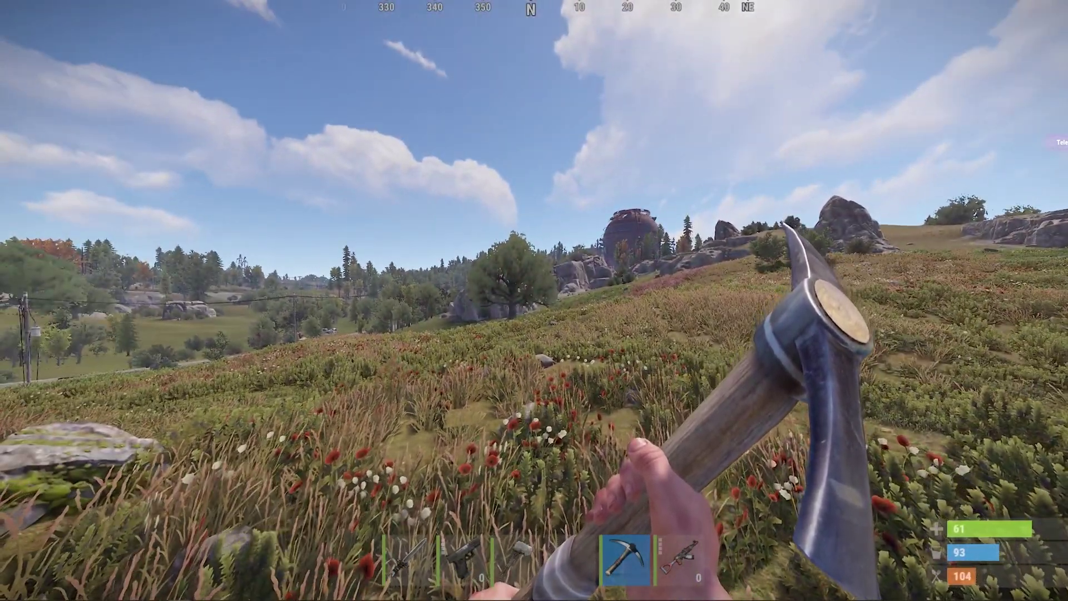
# - Rename the held rifle to 'AK' with the ct command and check it in the inventory
pyautogui.press('w')
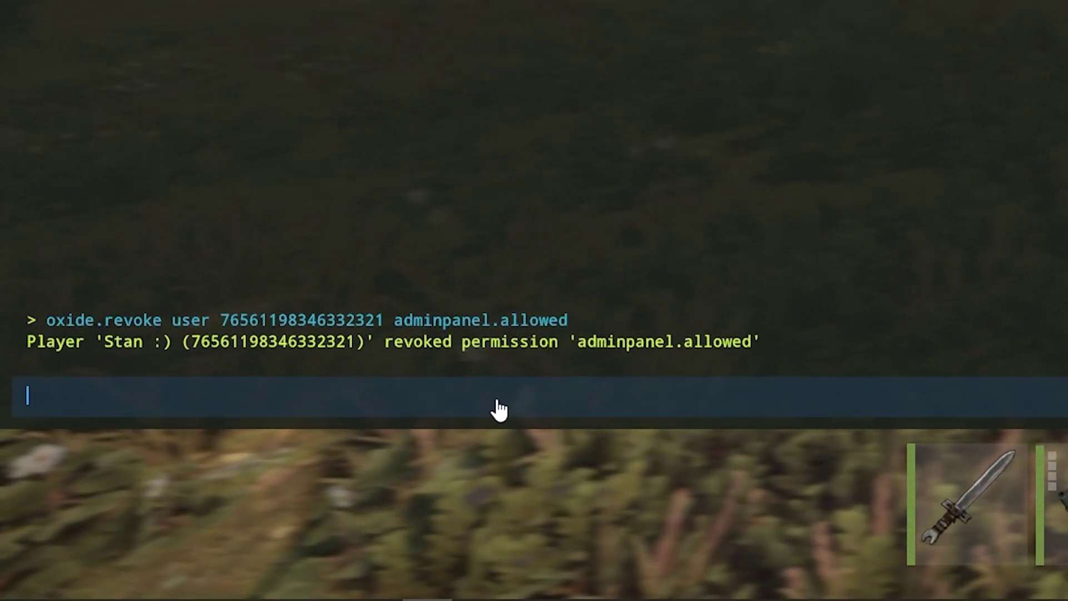
pyautogui.write('ct')
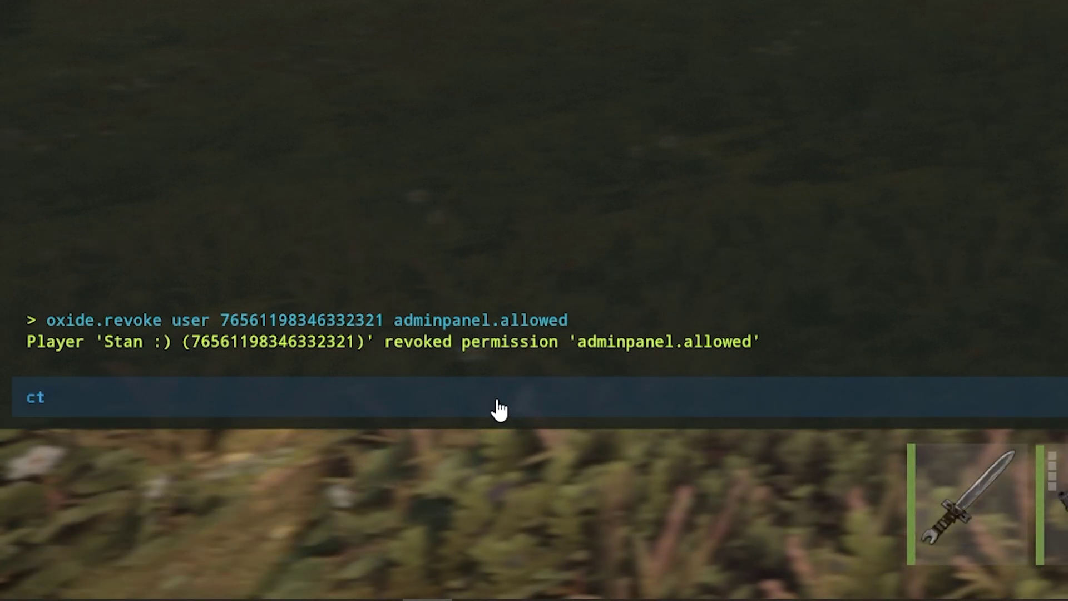
pyautogui.write(' A')
pyautogui.press('Return')
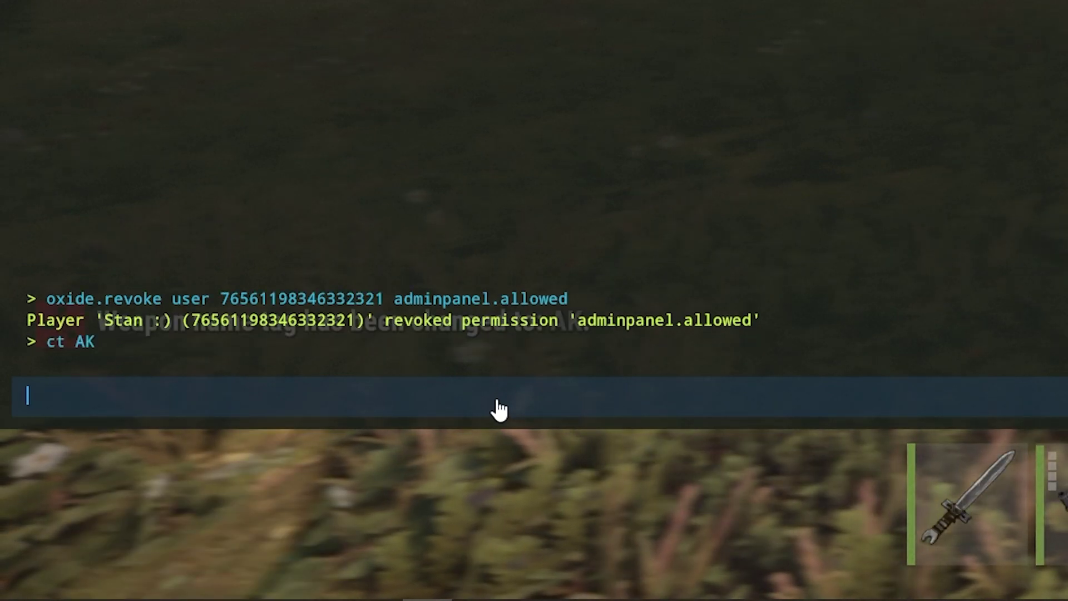
pyautogui.press('F1')
pyautogui.press('Tab')
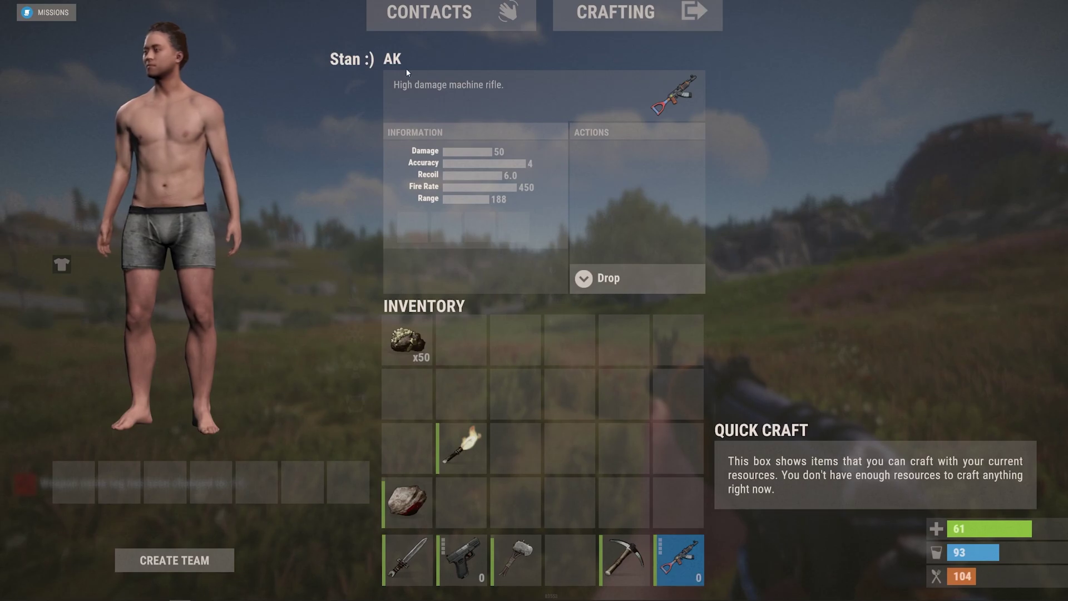
pyautogui.press('Tab')
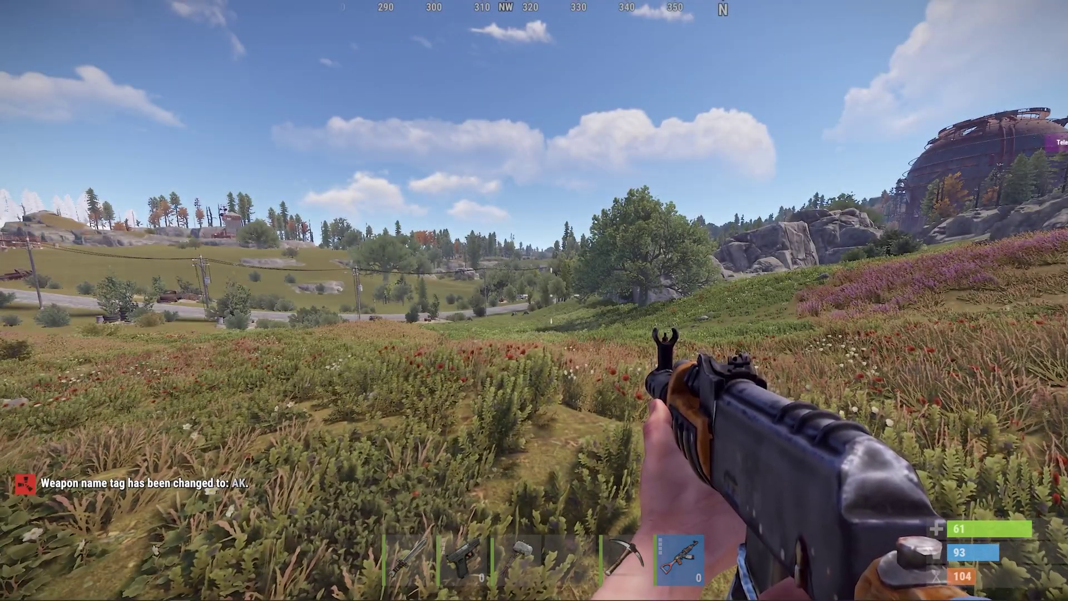